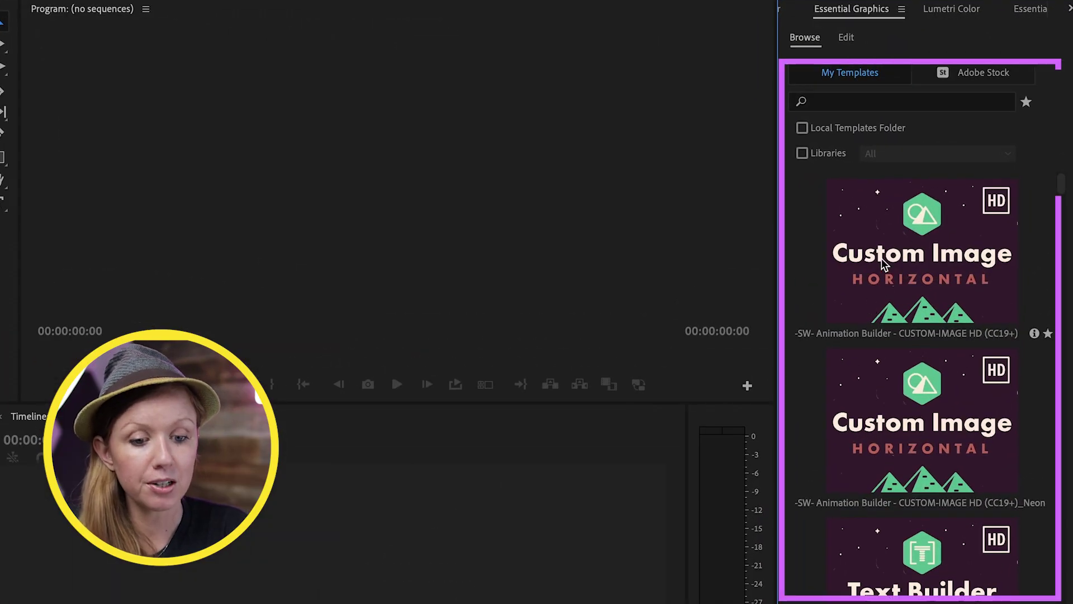
# Step: Scroll through the Text Messages Package item, then expand the downloaded S1 folder
pyautogui.scroll(-15, 879, 314)
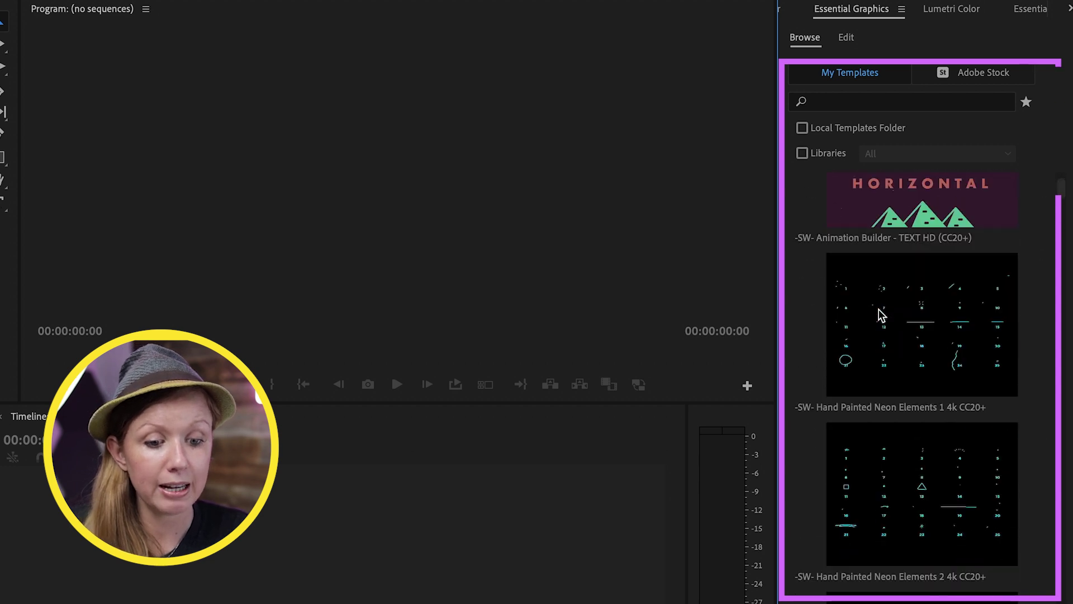
pyautogui.scroll(-8, 881, 315)
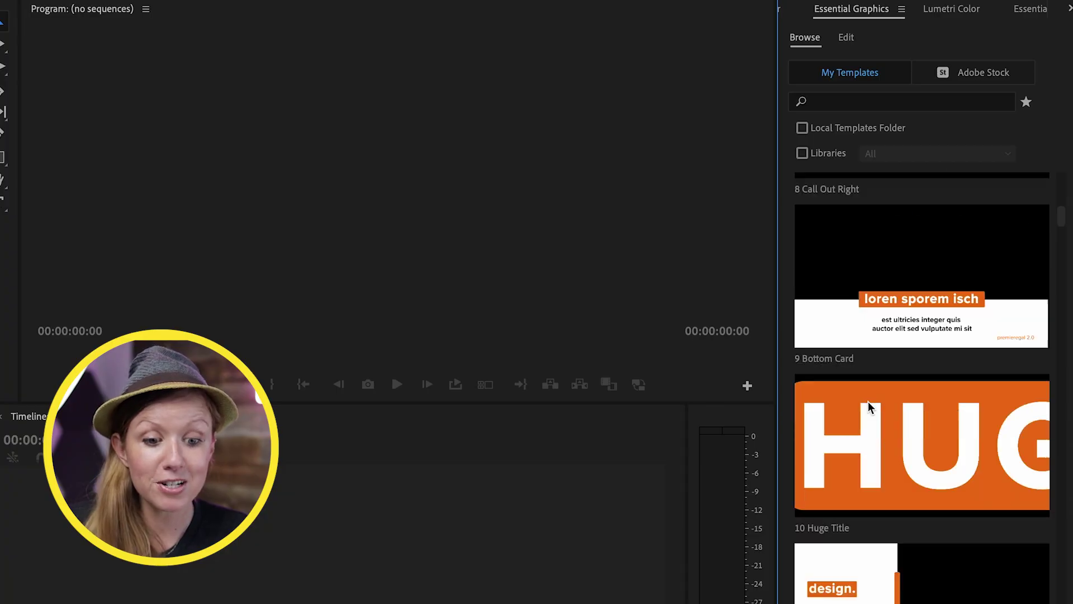
pyautogui.scroll(-8, 870, 407)
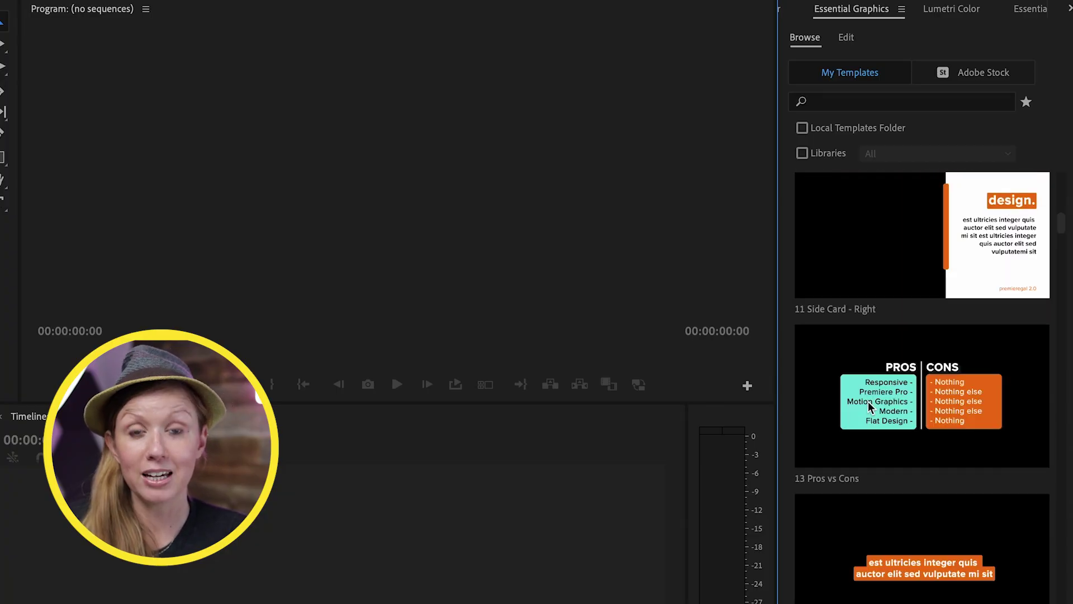
pyautogui.scroll(-15, 870, 407)
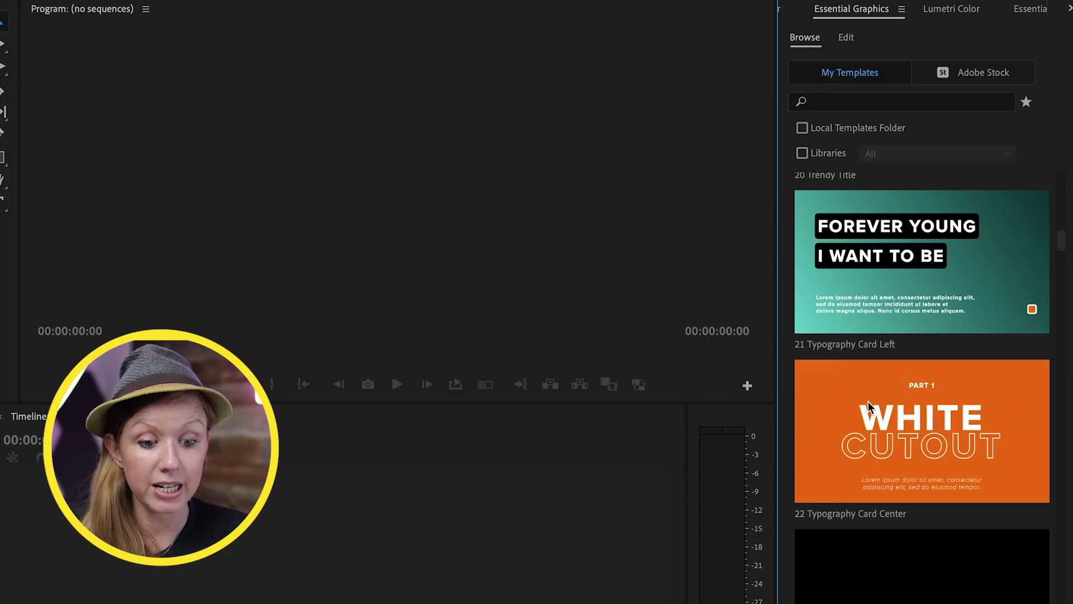
pyautogui.scroll(-3, 868, 401)
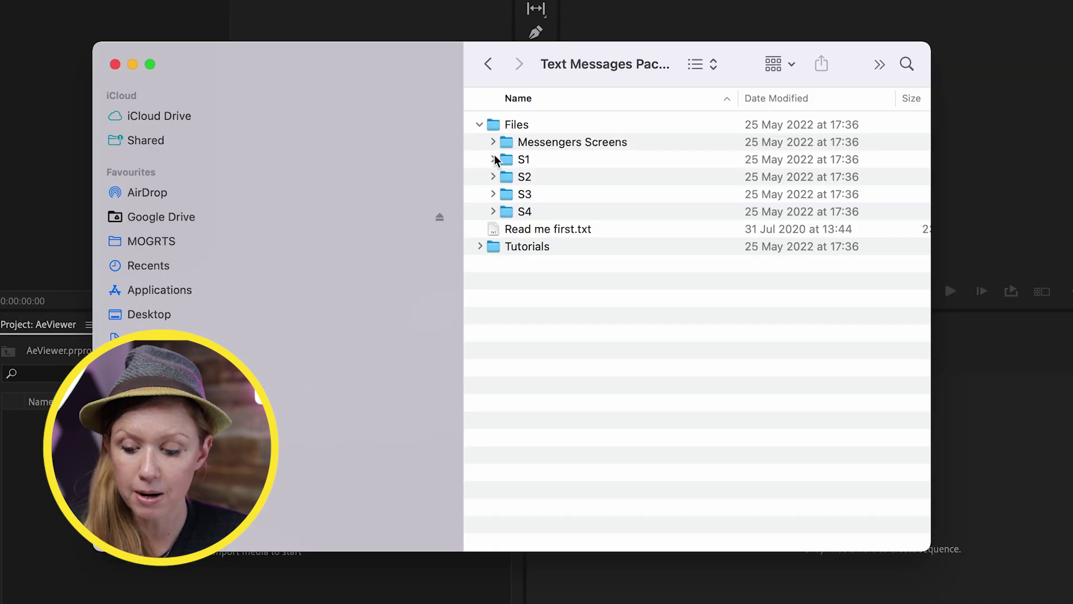
pyautogui.click(494, 159)
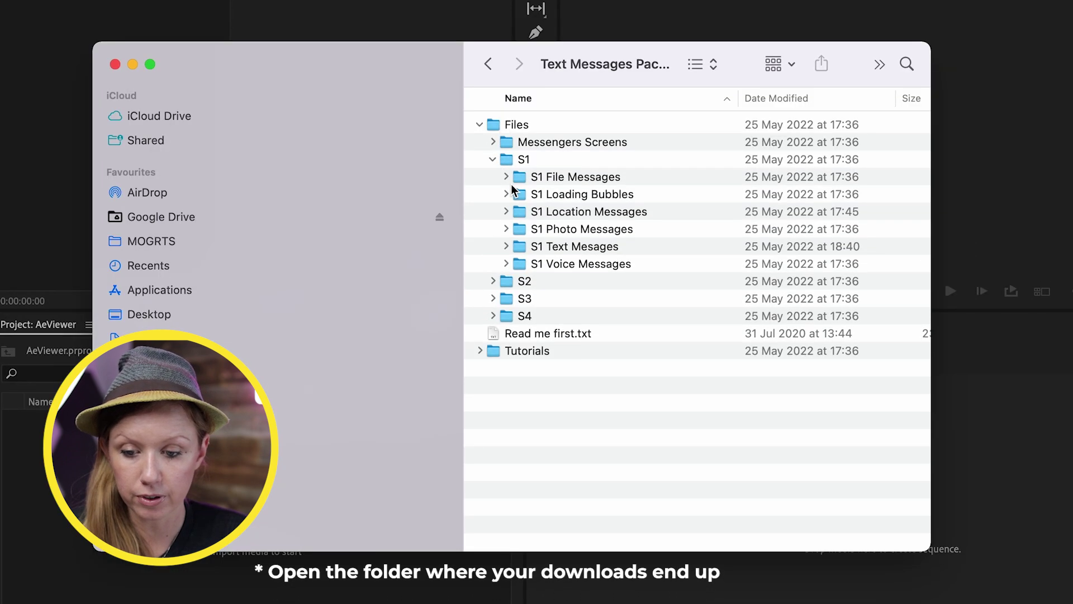
# Step: Select all four S1 File Messages .mogrt files and drag them into Premiere's Essential Graphics panel
pyautogui.click(506, 177)
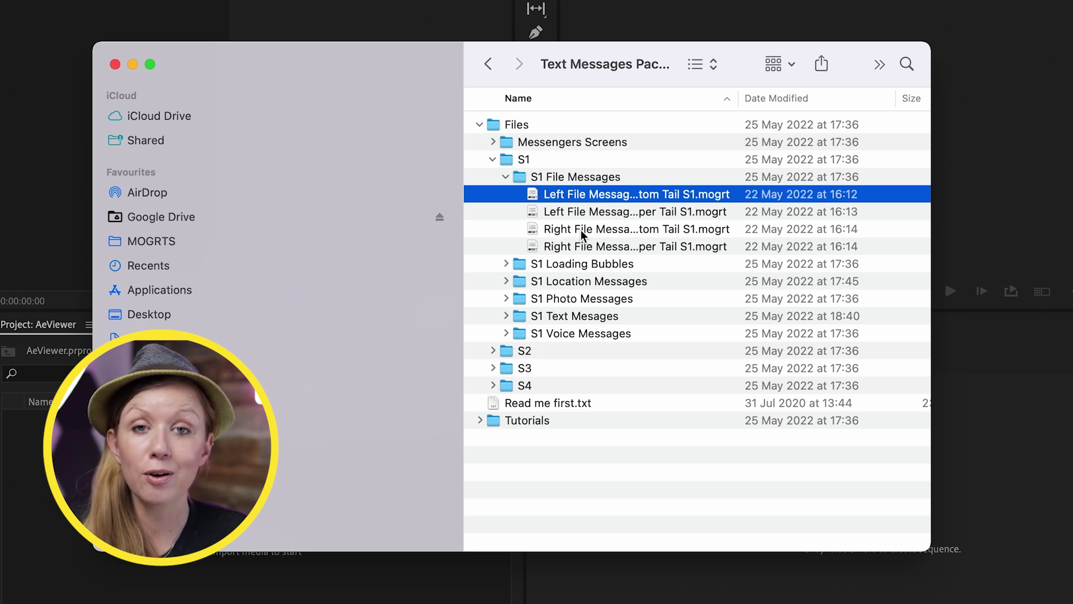
pyautogui.keyDown('shift'); pyautogui.click(565, 248); pyautogui.keyUp('shift')
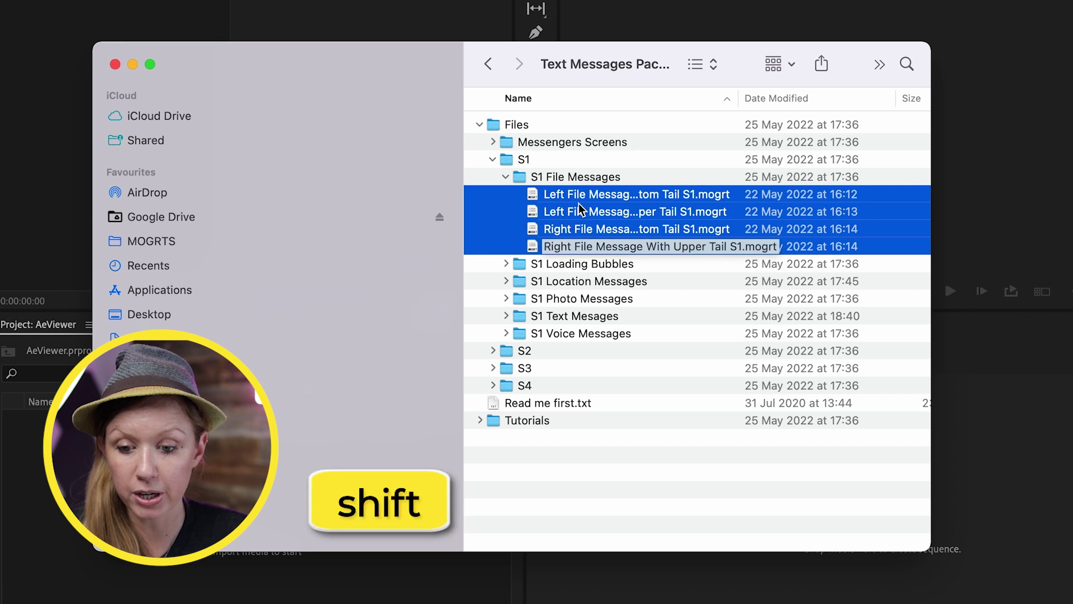
pyautogui.moveTo(548, 197); pyautogui.dragTo(1072, 193)
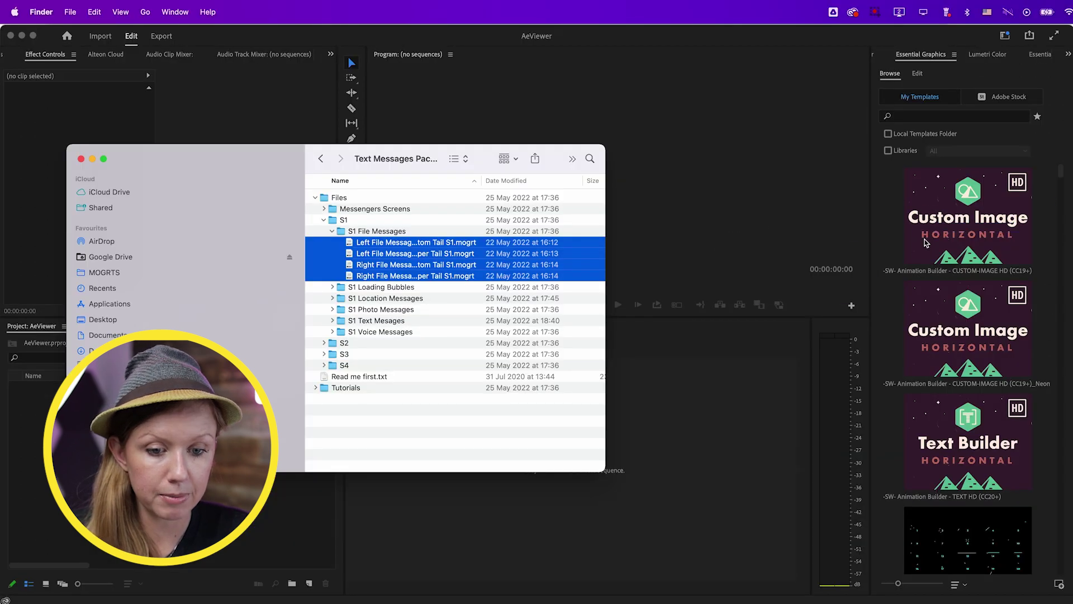
pyautogui.click(926, 242)
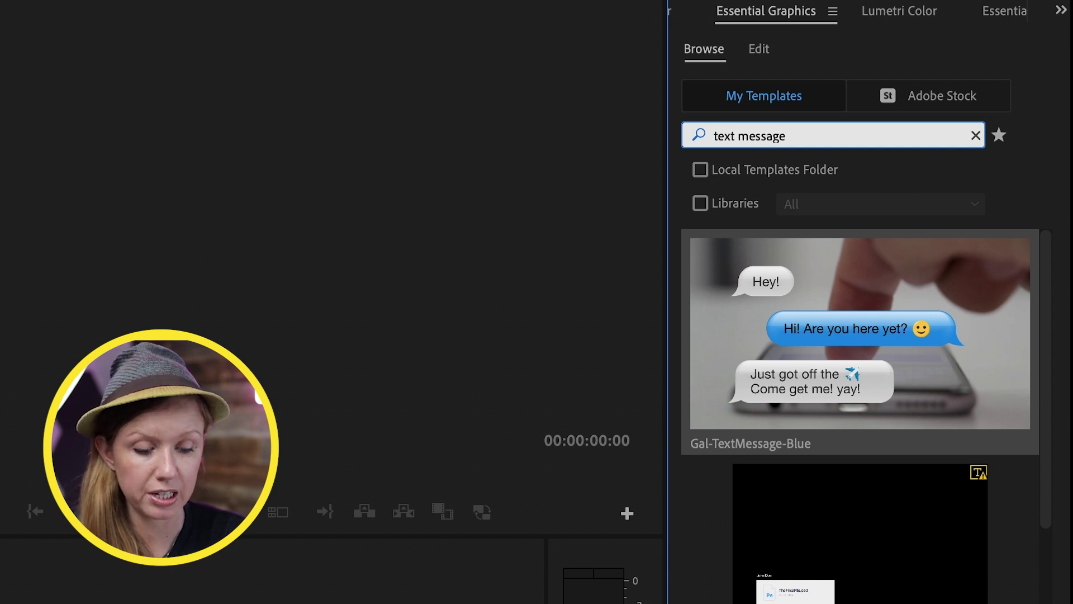
# Step: Search the Essential Graphics templates for 'message' to list the File Message templates
pyautogui.press('Return')
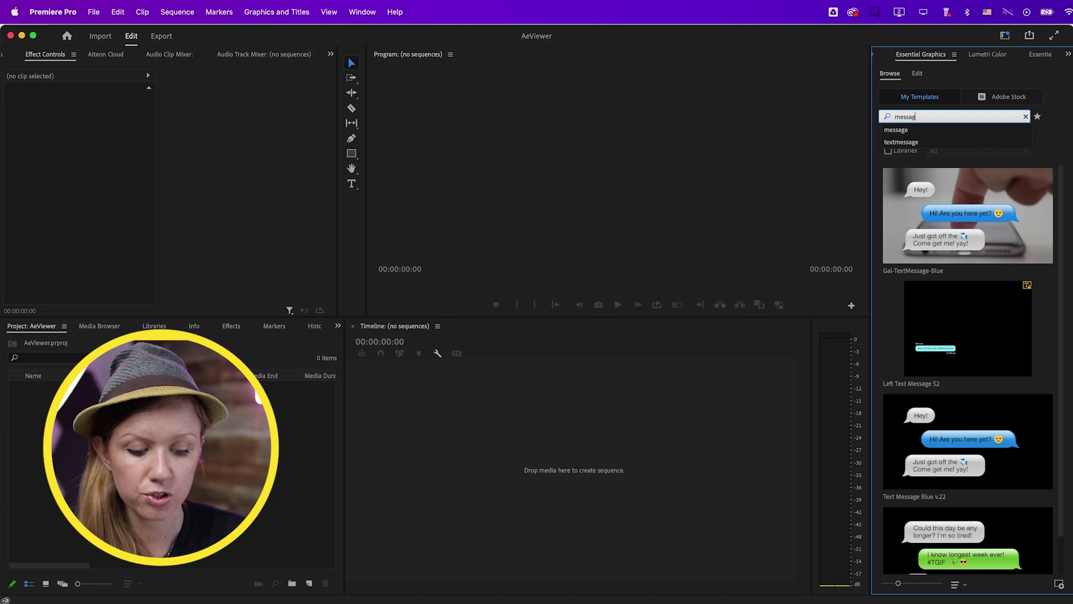
pyautogui.write('ge')
pyautogui.press('Return')
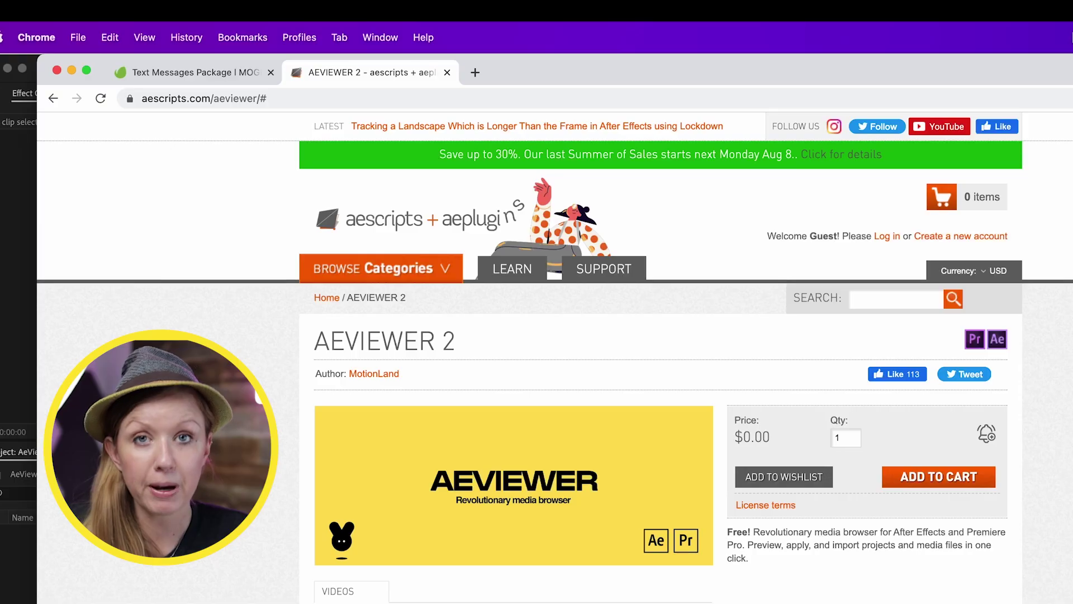
# Step: Scroll down the AEVIEWER 2 extension page on aescripts
pyautogui.scroll(-1, 660, 358)
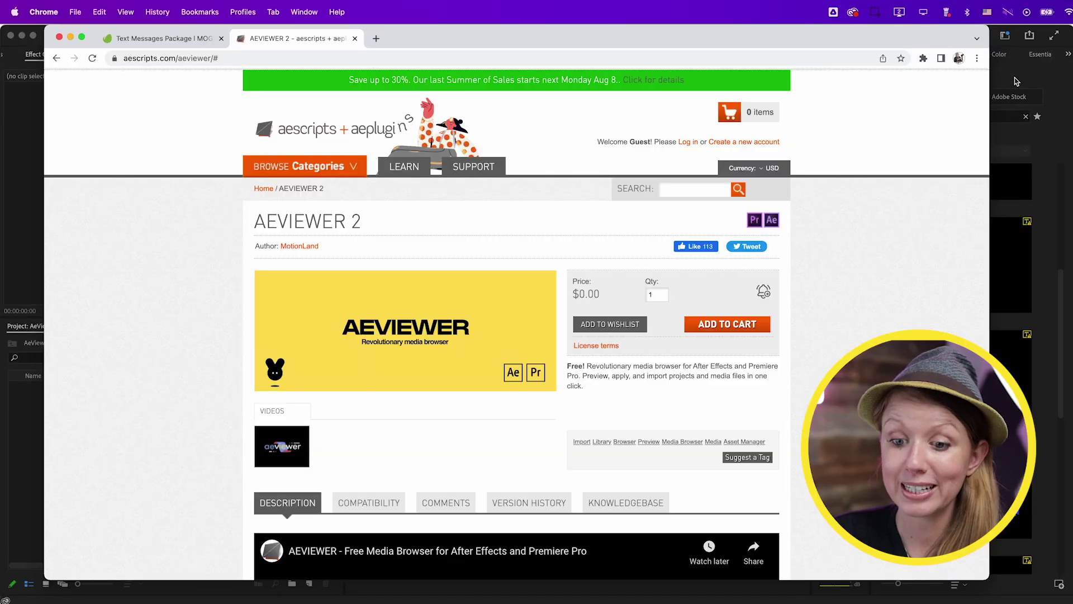
# Step: In Premiere Pro, open the Aeviewer extension from Window > Extensions
pyautogui.click(1016, 82)
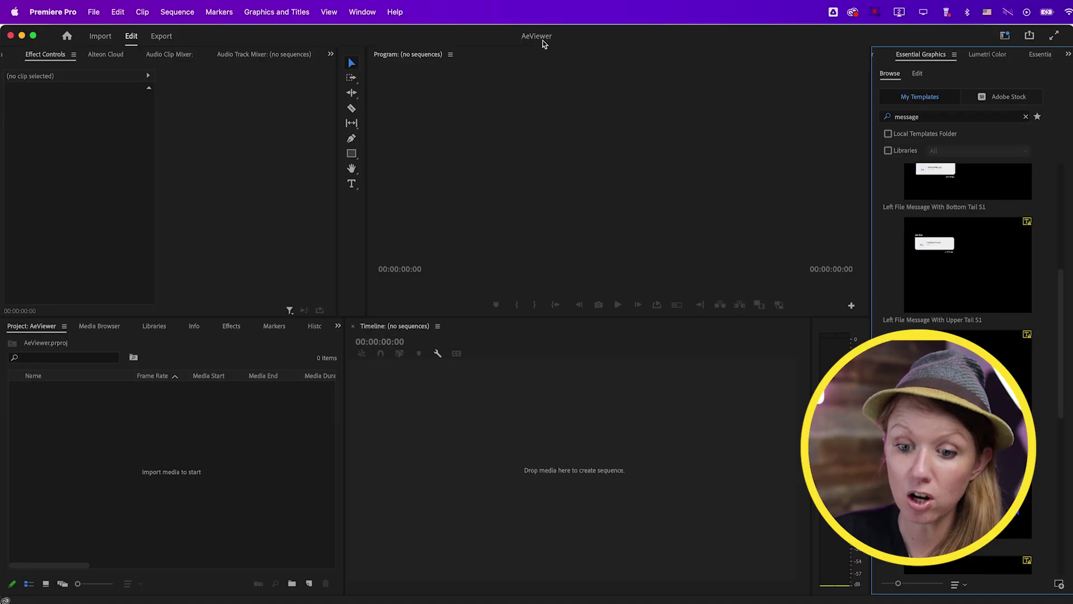
pyautogui.click(362, 12)
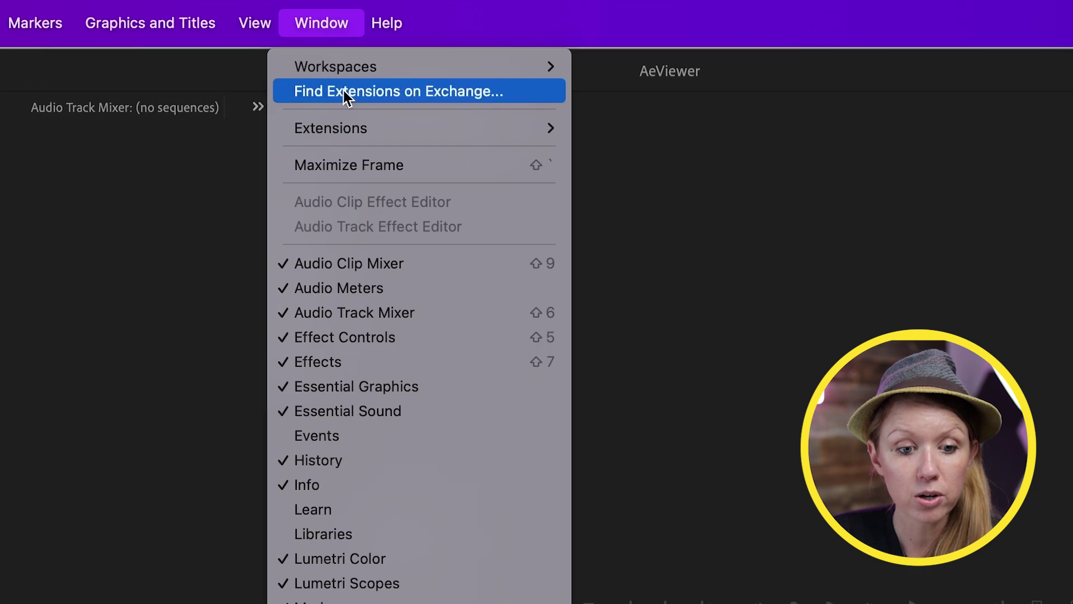
pyautogui.moveTo(384, 67)
pyautogui.click(475, 152)
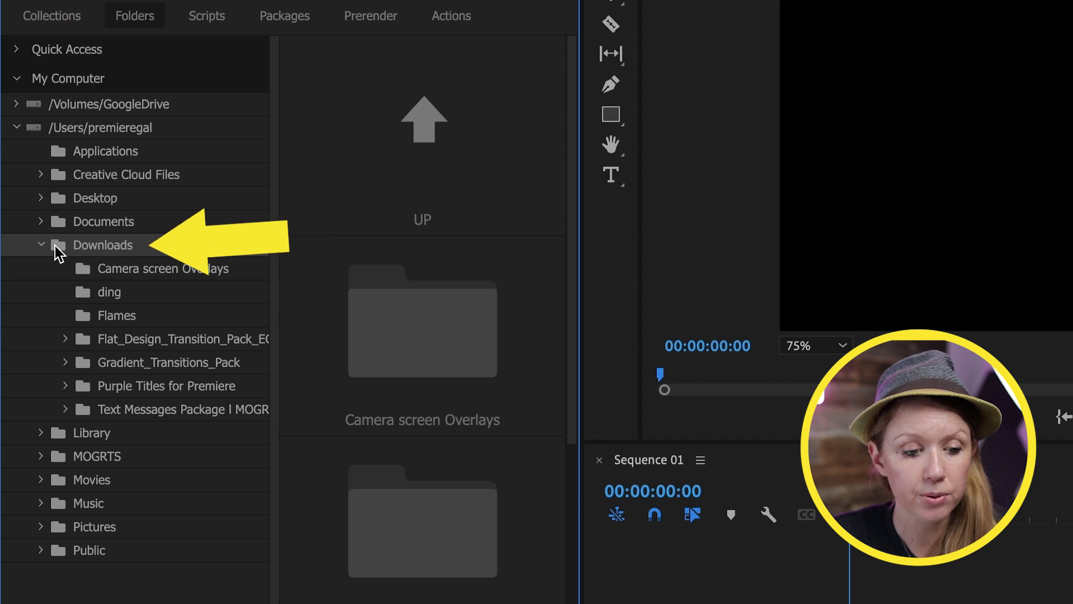
# Step: Expand Purple Titles for Premiere, open the Purple Titles folder and scroll through its template previews
pyautogui.click(83, 385)
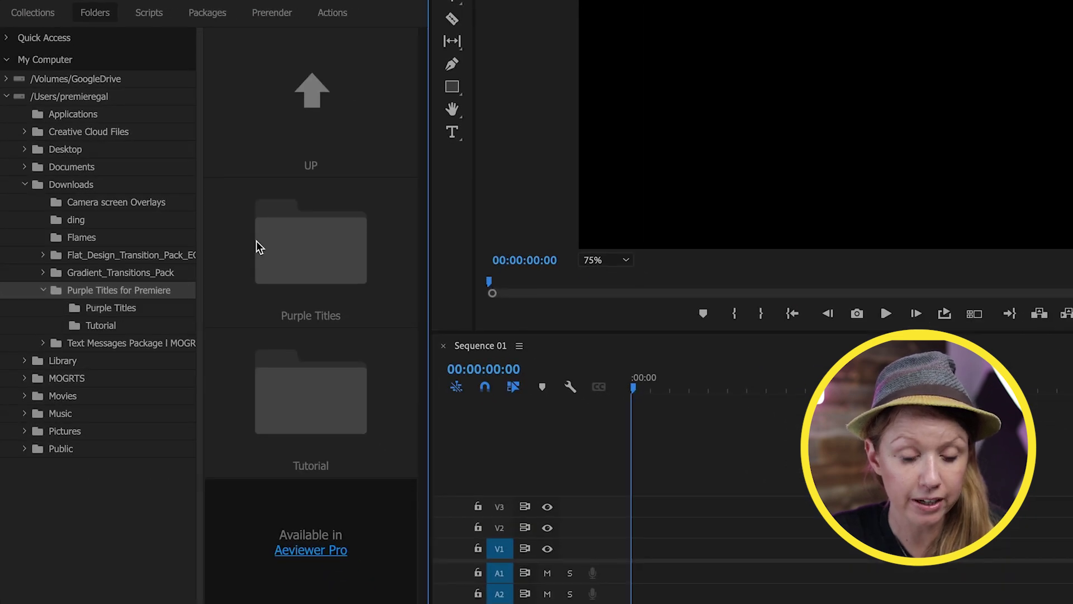
pyautogui.doubleClick(316, 252)
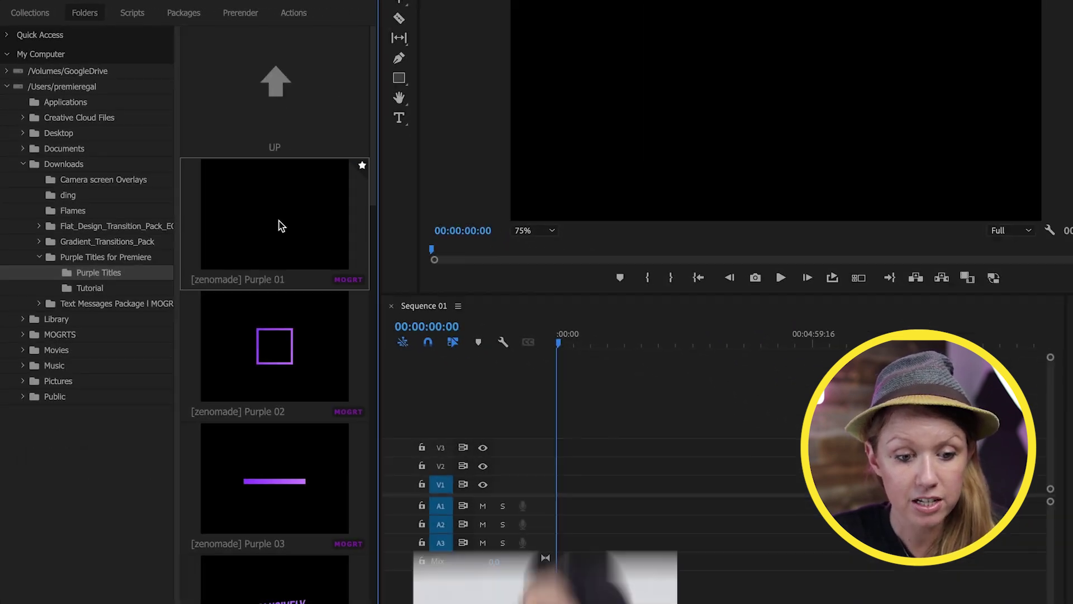
pyautogui.scroll(-5, 277, 342)
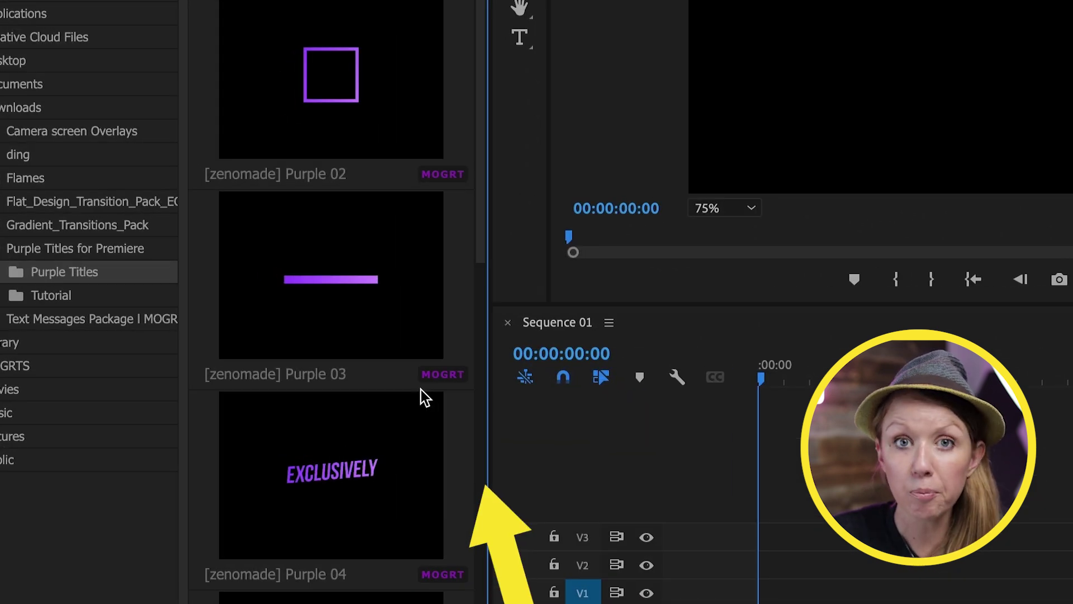
pyautogui.scroll(-3, 382, 435)
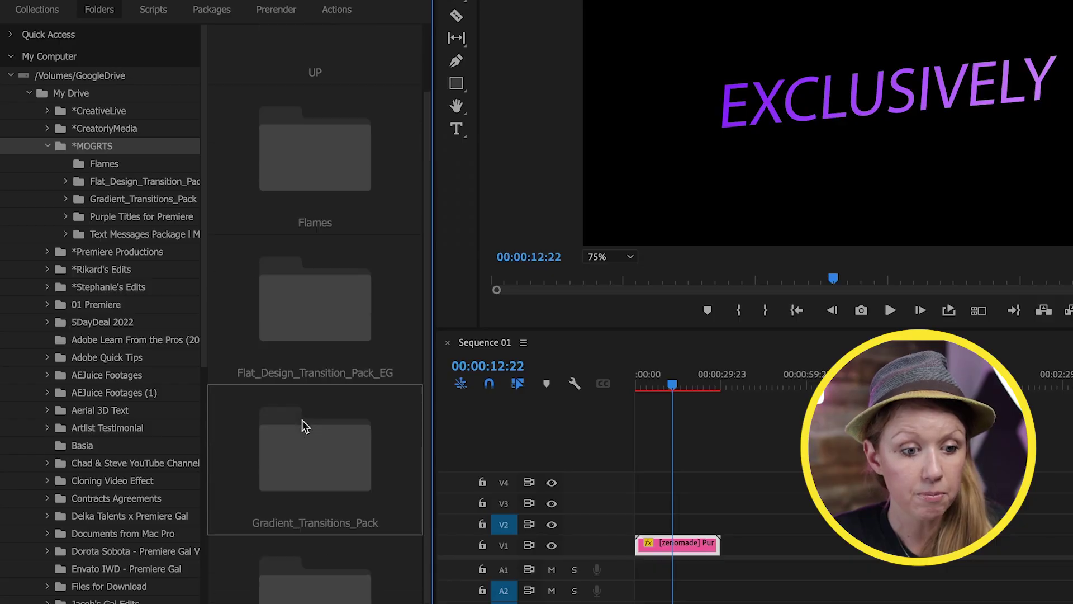
pyautogui.scroll(2, 303, 424)
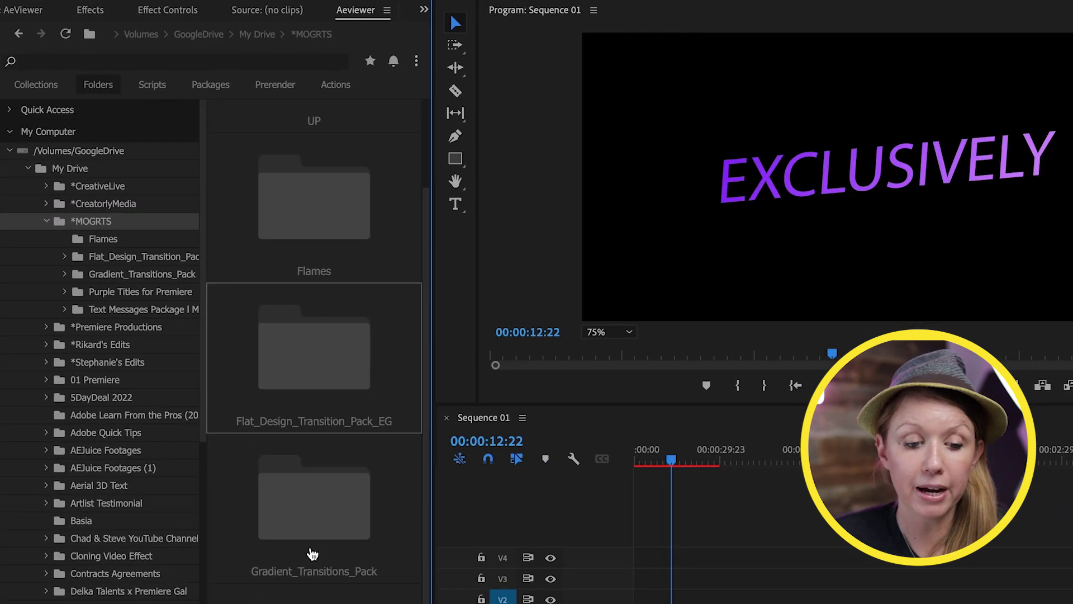
# Step: Open the Flames folder and add a flame template at 00:00:29:23, then zoom the timeline in
pyautogui.scroll(3, 425, 314)
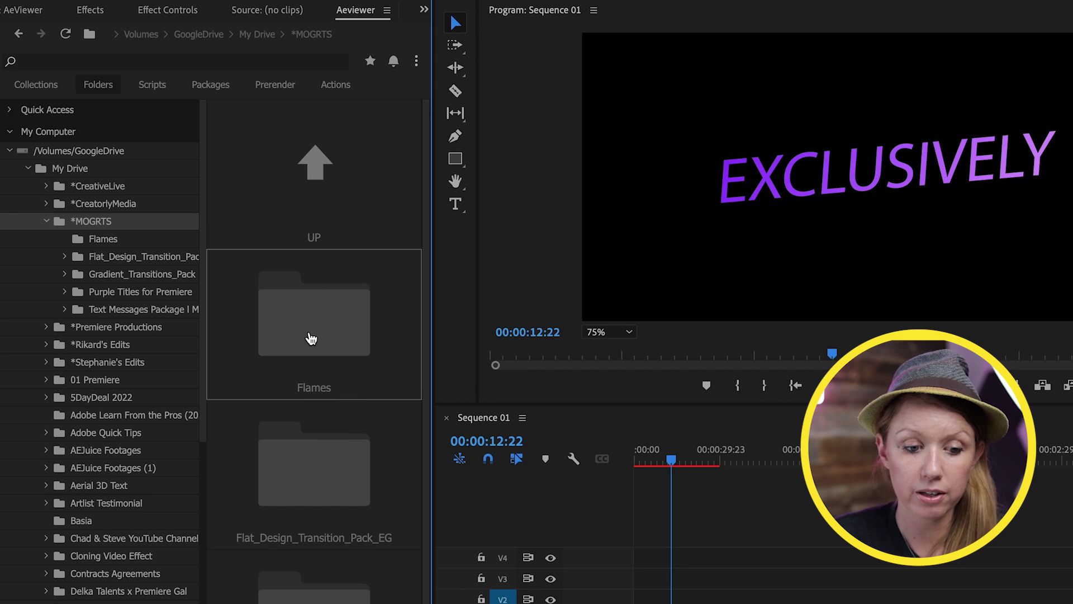
pyautogui.doubleClick(312, 338)
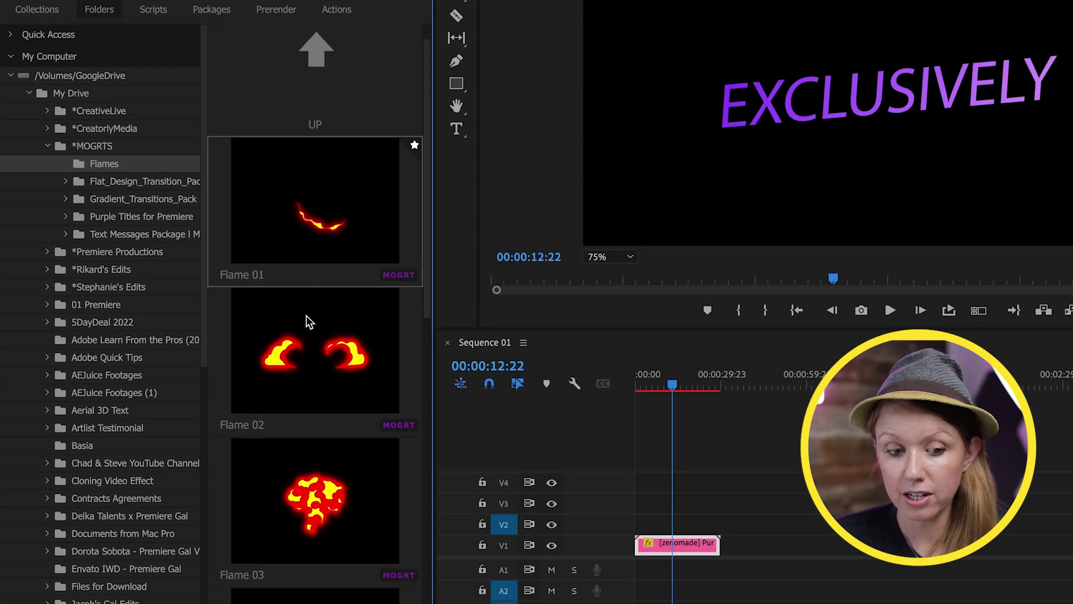
pyautogui.scroll(-5, 306, 316)
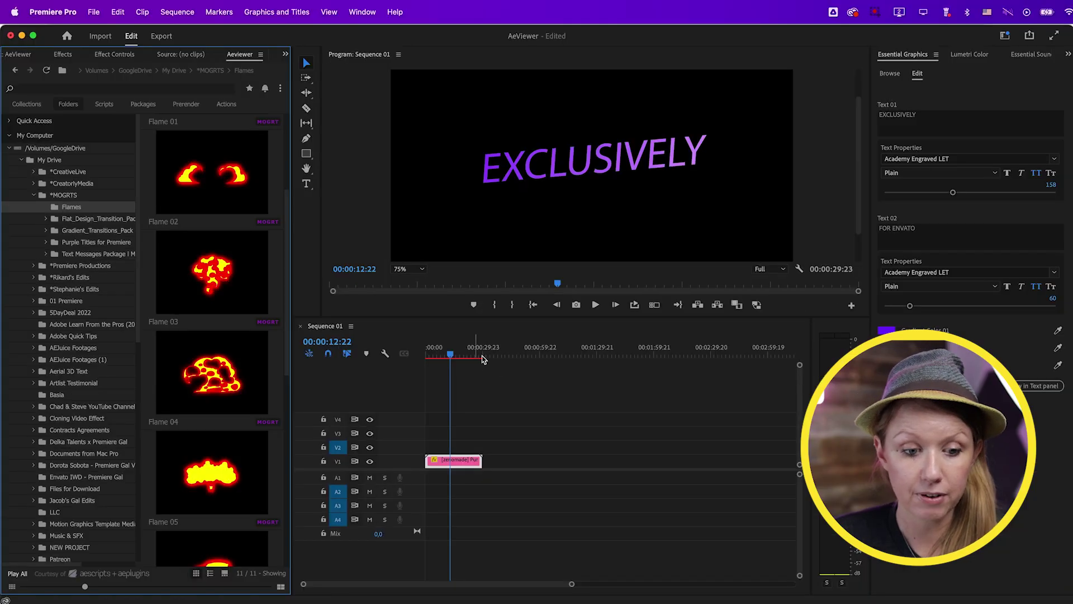
pyautogui.click(749, 387)
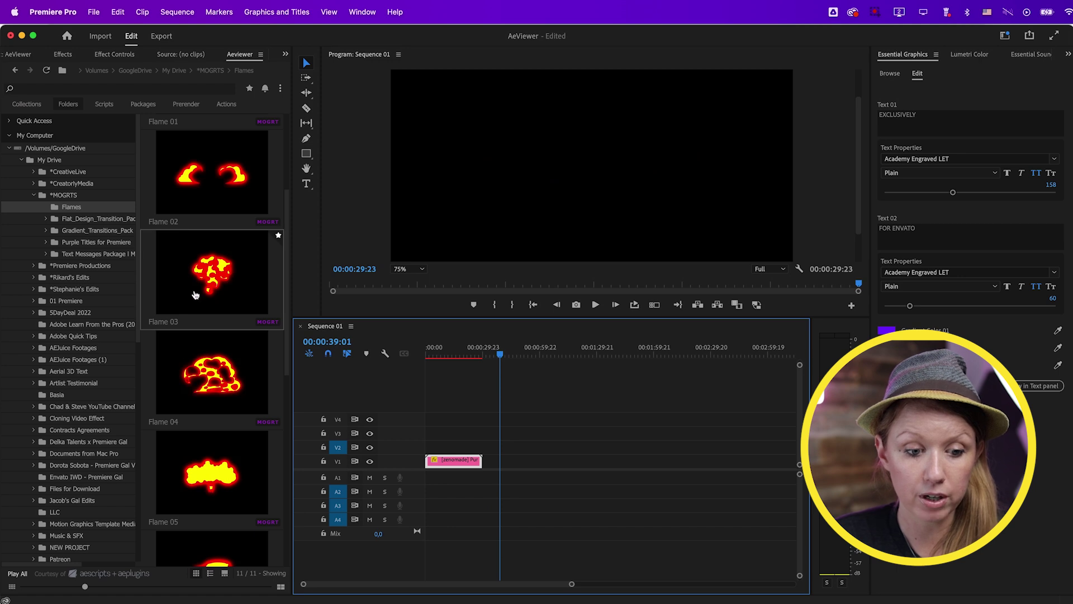
pyautogui.doubleClick(211, 284)
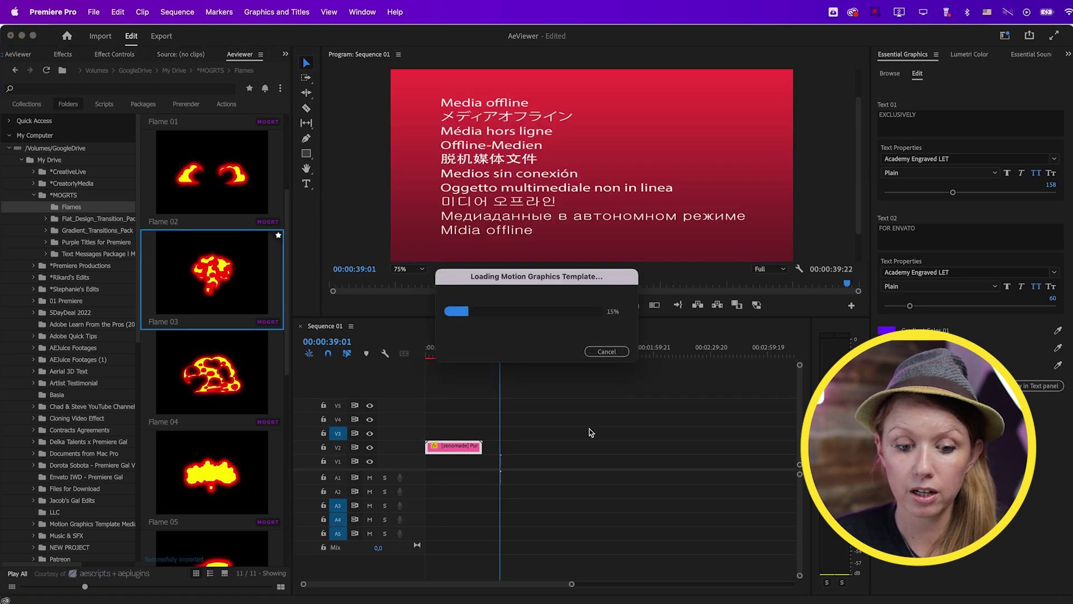
pyautogui.moveTo(570, 584); pyautogui.dragTo(548, 585)
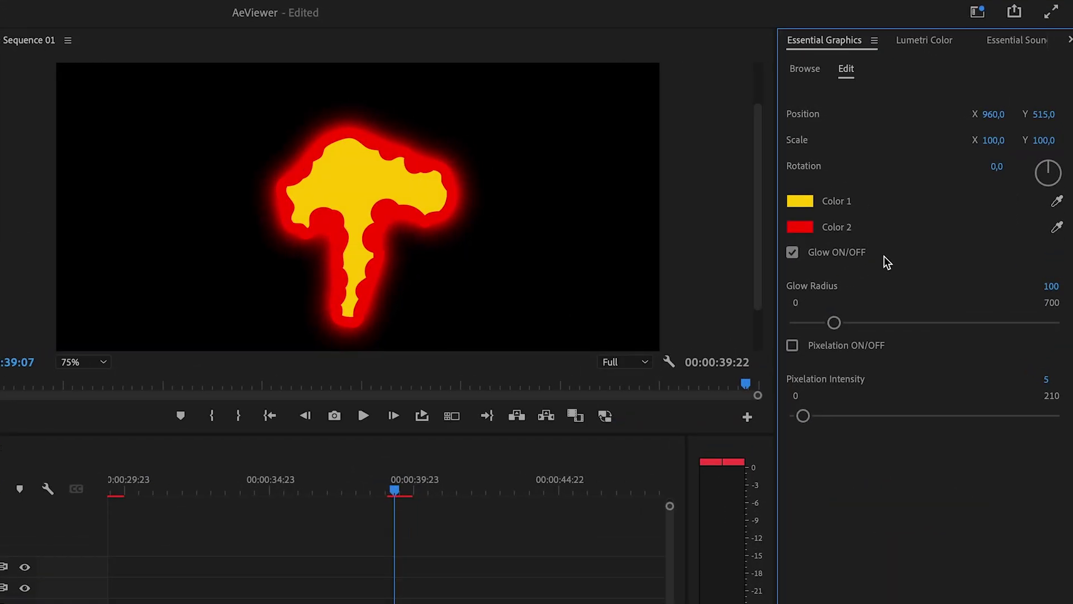
# Step: Shift the flame's Color 1 hue to bright pure yellow FFFF03
pyautogui.click(396, 487)
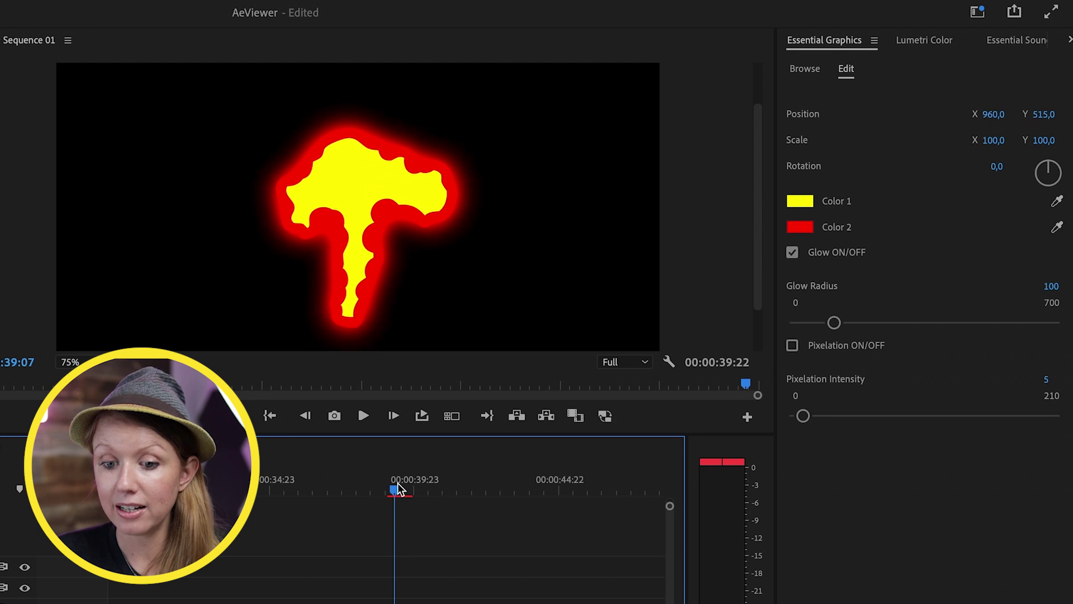
pyautogui.click(815, 201)
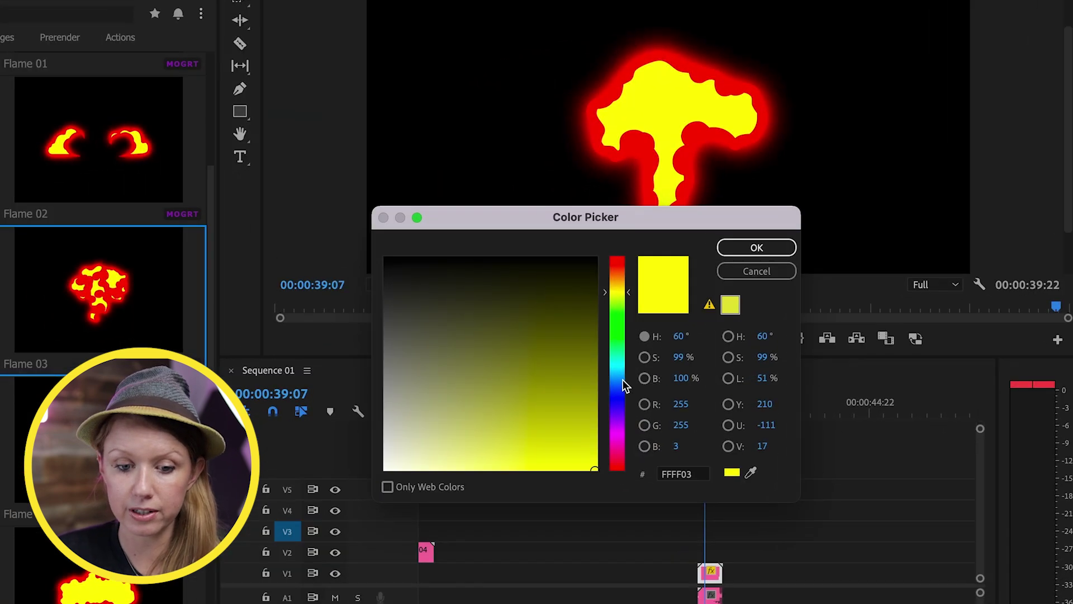
pyautogui.moveTo(614, 298); pyautogui.dragTo(615, 282)
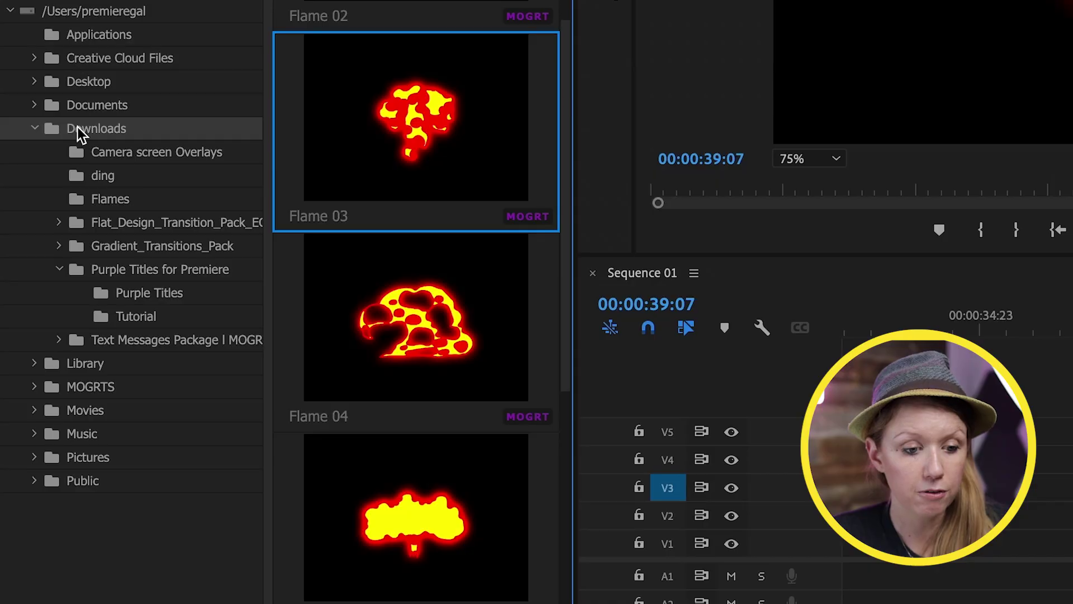
# Step: Preview Camera screen Overlays, then return to Downloads and scroll to the PaperFlipThrough_BW.27063 WAV
pyautogui.click(79, 128)
pyautogui.click(102, 155)
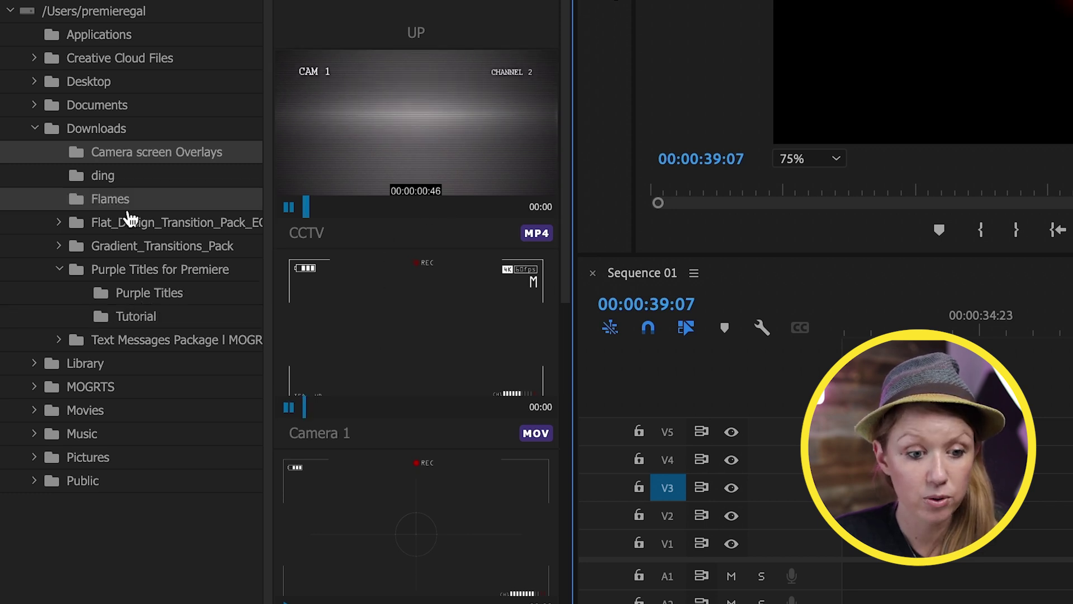
pyautogui.click(89, 131)
pyautogui.scroll(-15, 361, 347)
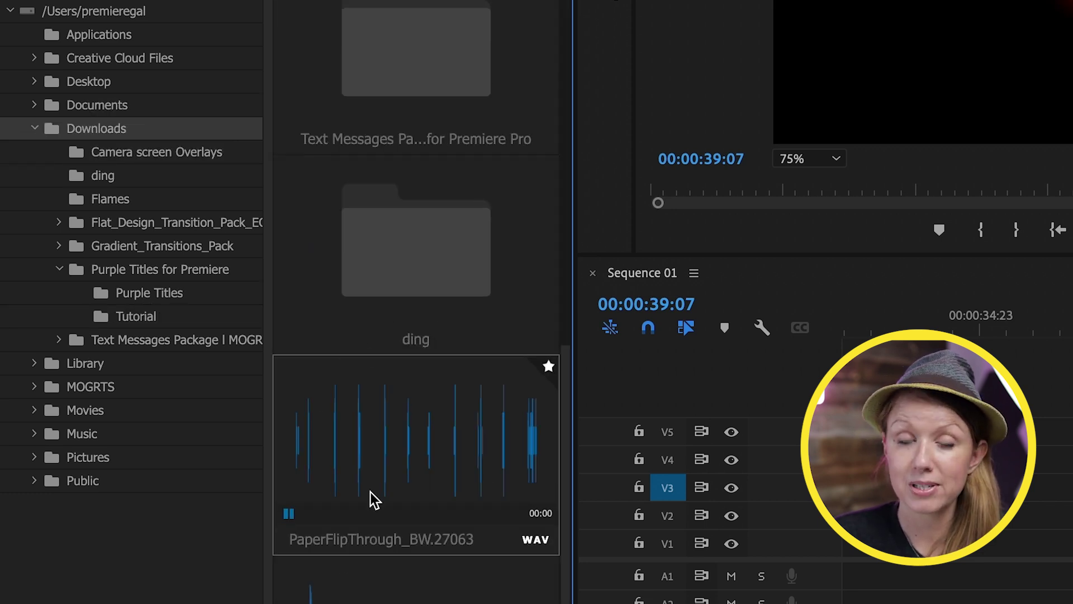